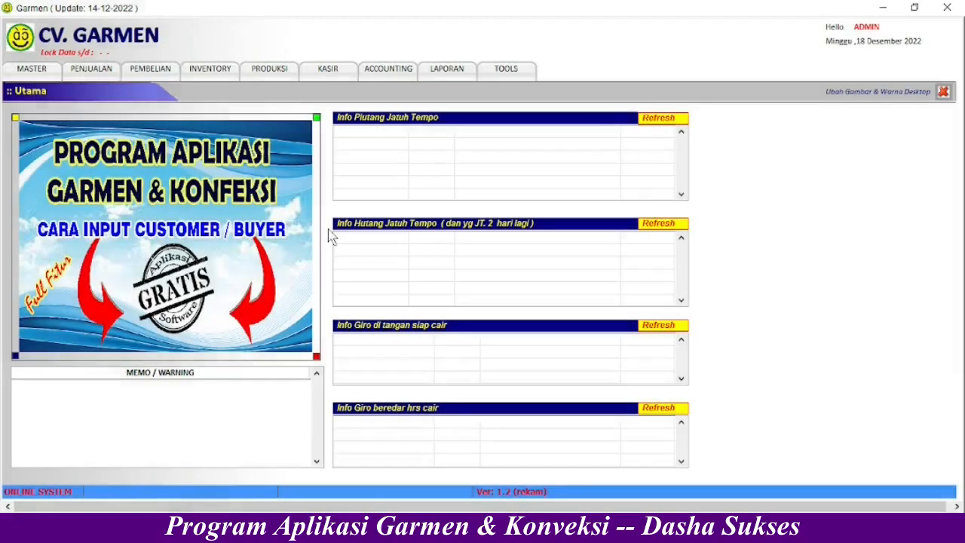
- Open the Master Buyer form from the MASTER menu's Buyer submenu
click(29, 70)
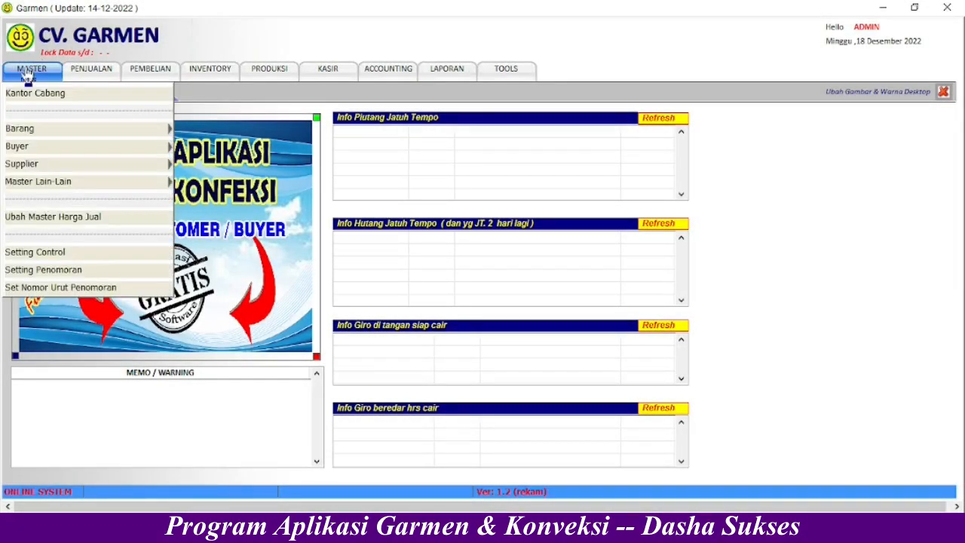
click(38, 148)
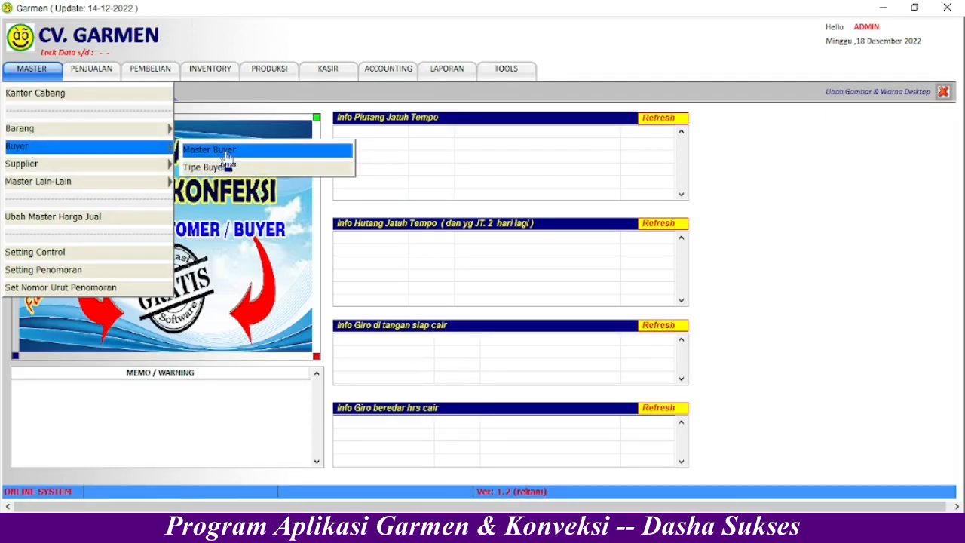
click(226, 151)
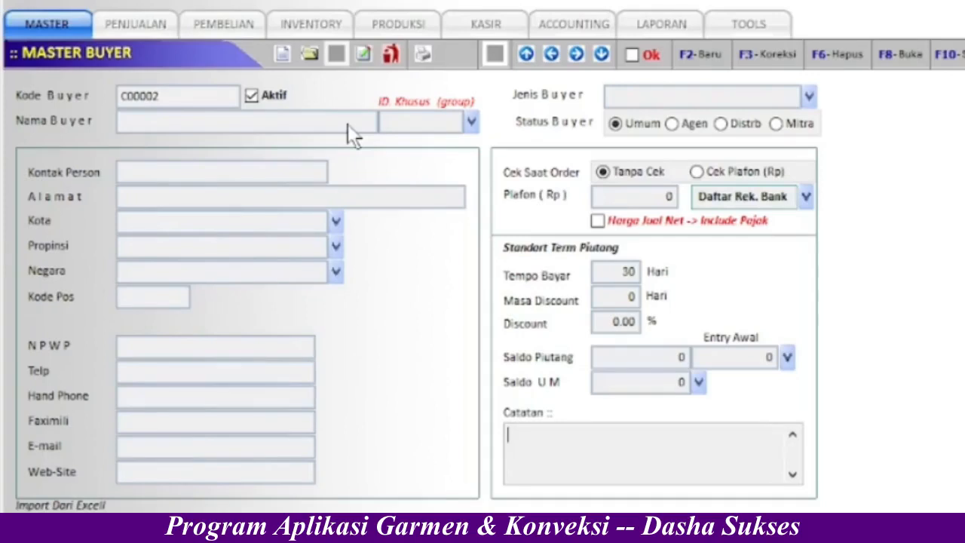
- Create new buyer record C00002 with buyer name SARWO TOKO
click(282, 54)
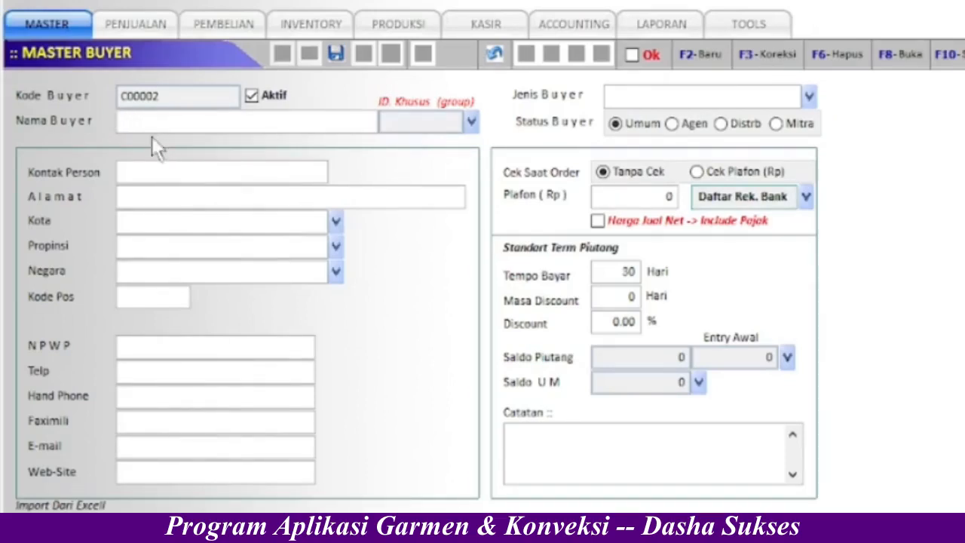
text(SARWO TOKO)
click(573, 103)
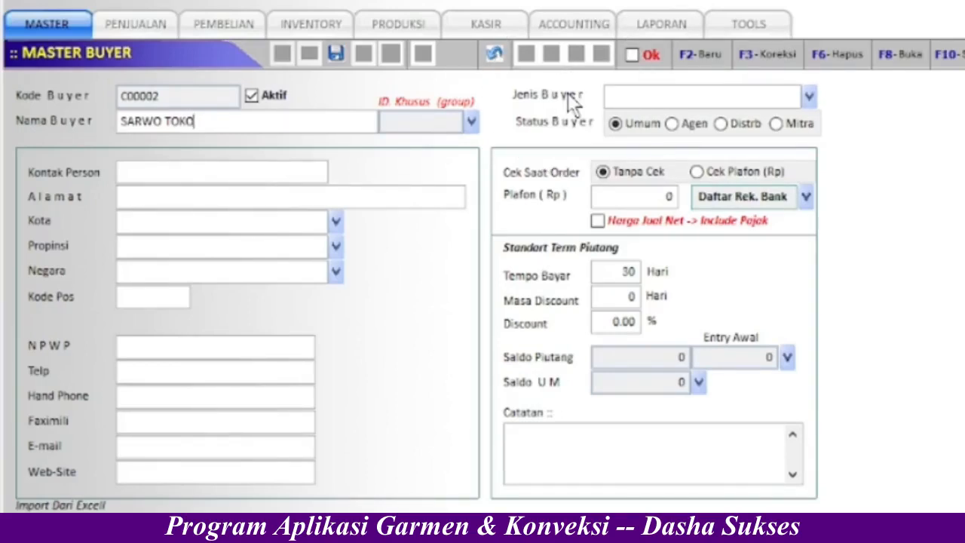
- Start adding a new type from the Jenis Buyer list
click(808, 100)
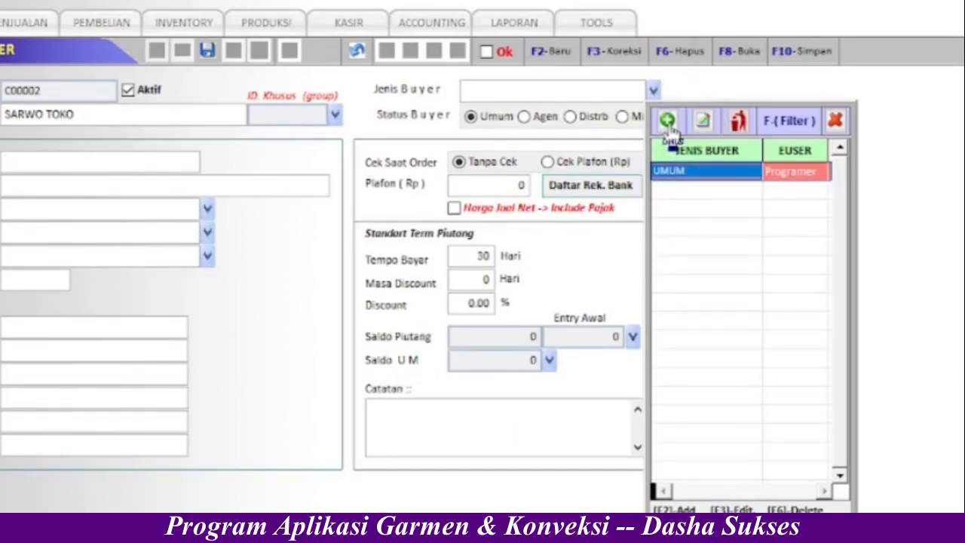
click(668, 124)
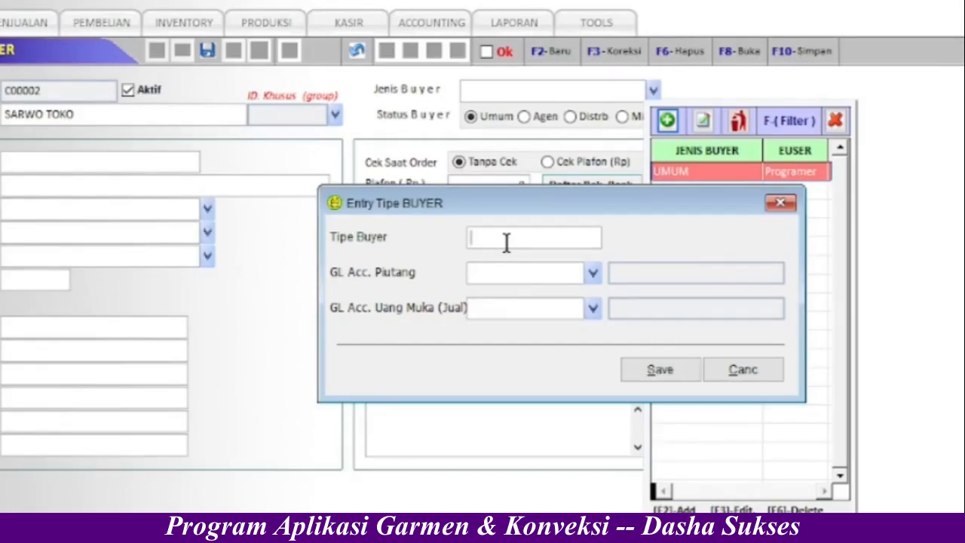
- Name the buyer type WILAYAH SOLO and set receivable account 113.01 Piutang Dagang
text(WILYAH SOLO)
click(490, 238)
text(A)
click(594, 273)
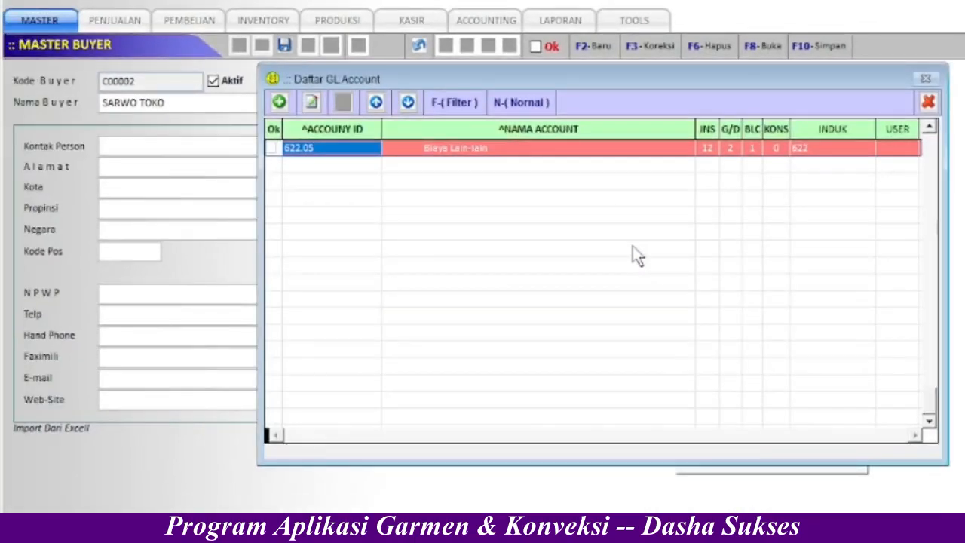
click(929, 127)
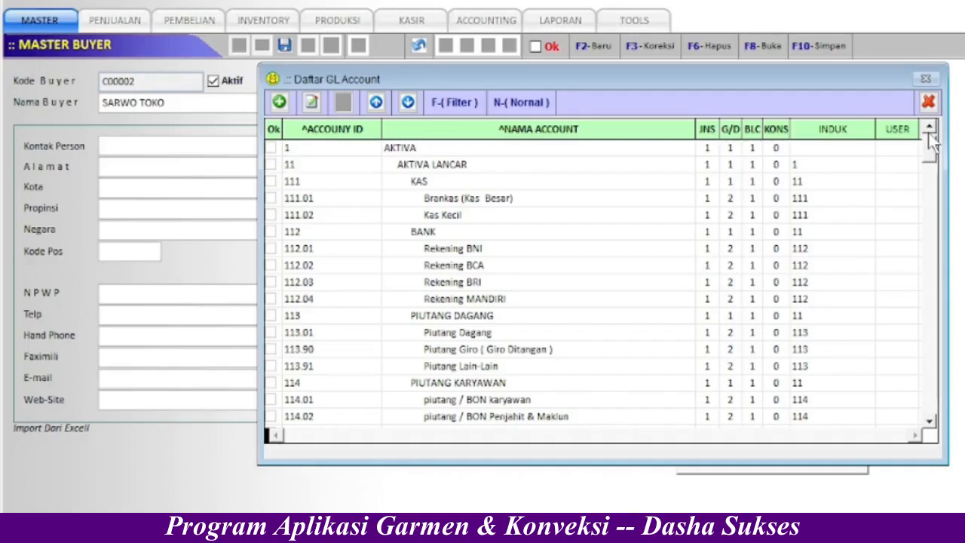
click(521, 332)
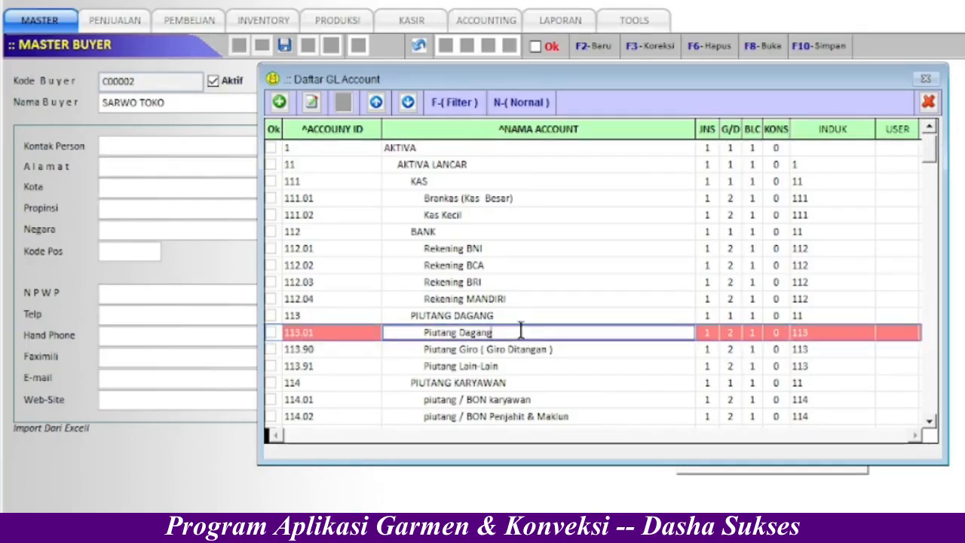
double_click(520, 332)
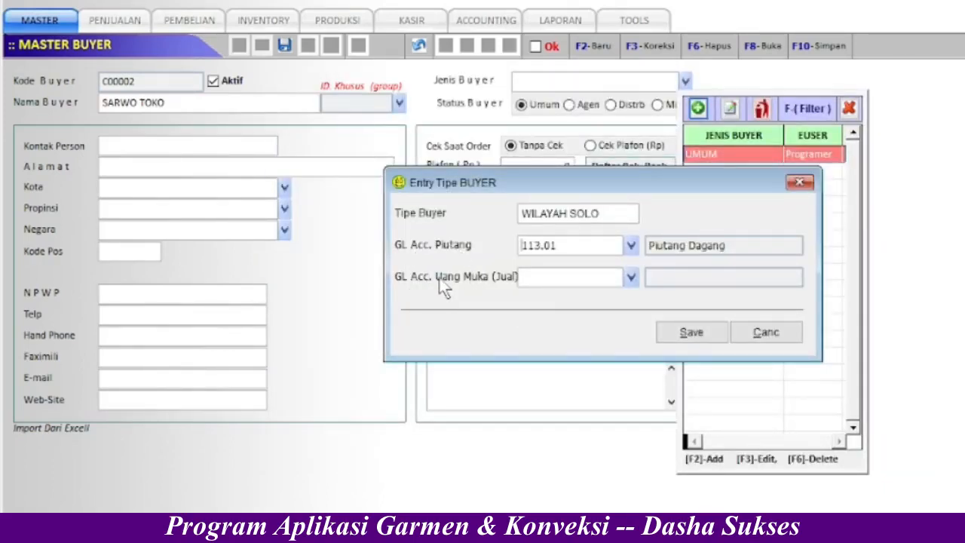
- Set the sales advance account to 211.90 Uang Muka Penjualan Customer
click(632, 278)
click(633, 278)
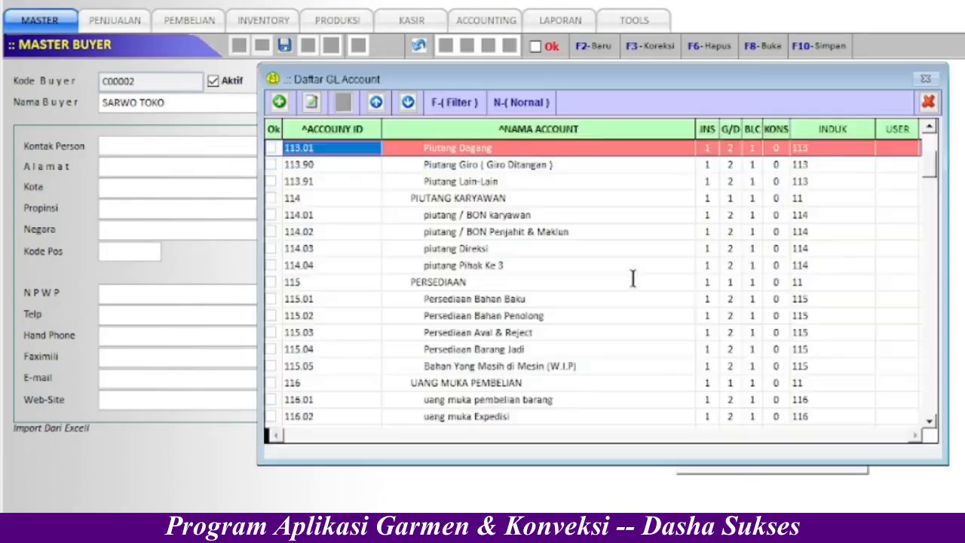
click(931, 422)
click(931, 422)
click(932, 421)
click(933, 421)
click(932, 421)
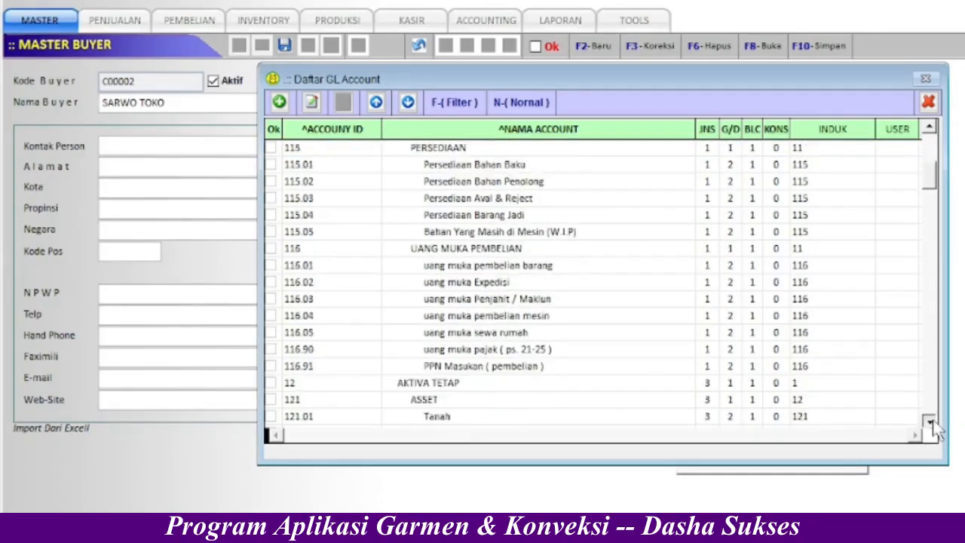
click(933, 421)
click(932, 422)
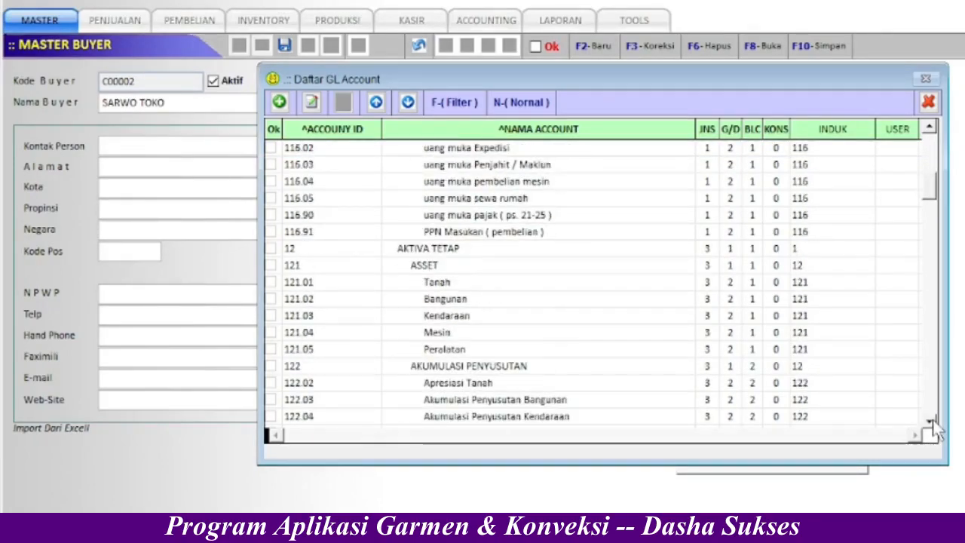
click(932, 422)
click(932, 422)
click(932, 423)
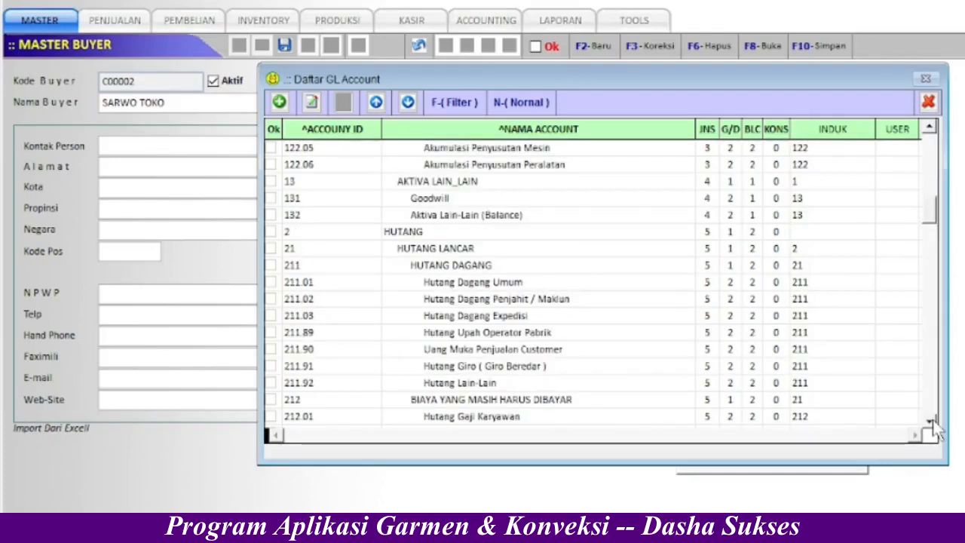
click(932, 423)
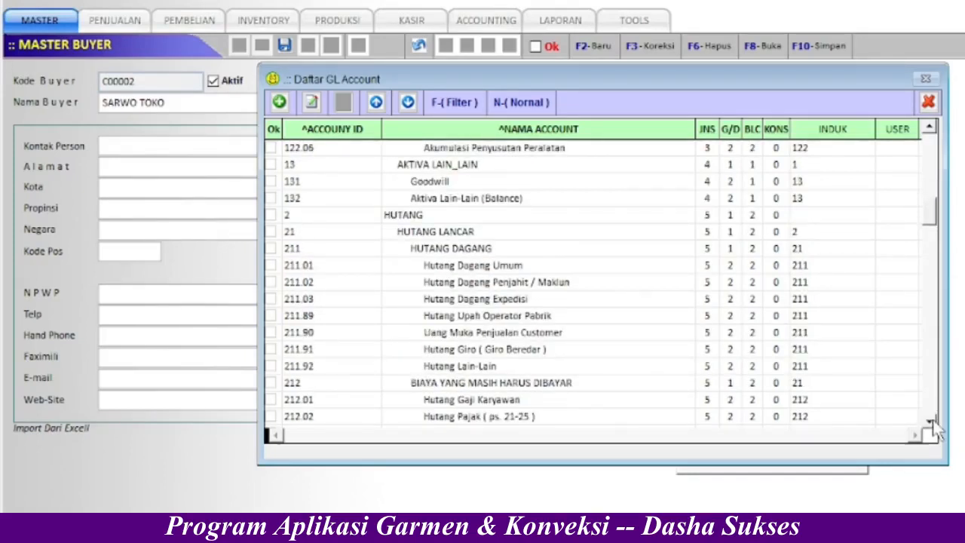
click(576, 333)
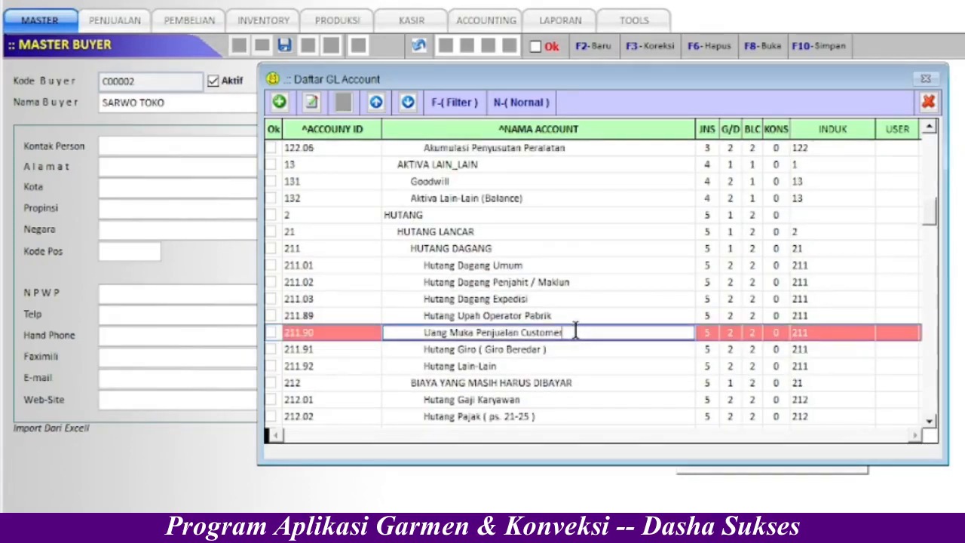
double_click(576, 332)
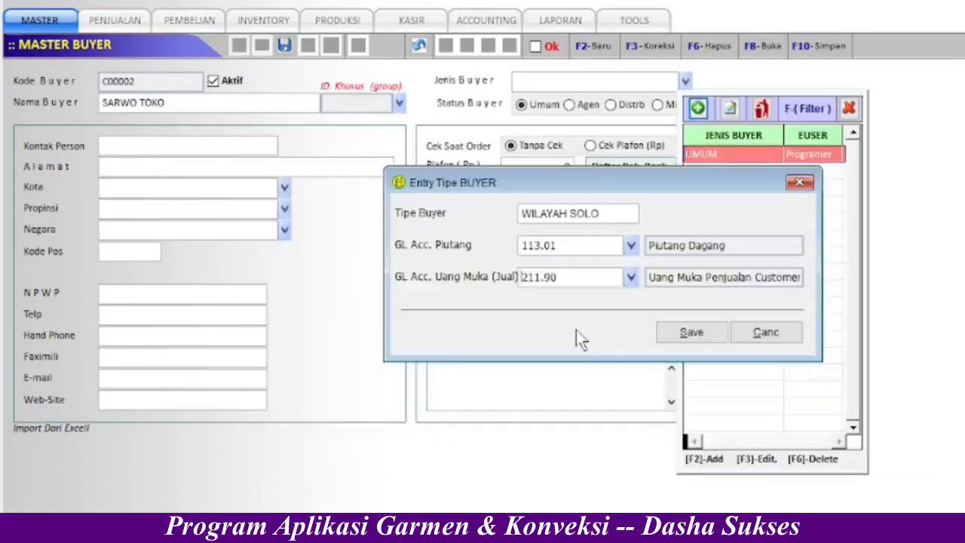
- Save the WILAYAH SOLO type and assign UMUM as SARWO TOKO's buyer type
click(695, 336)
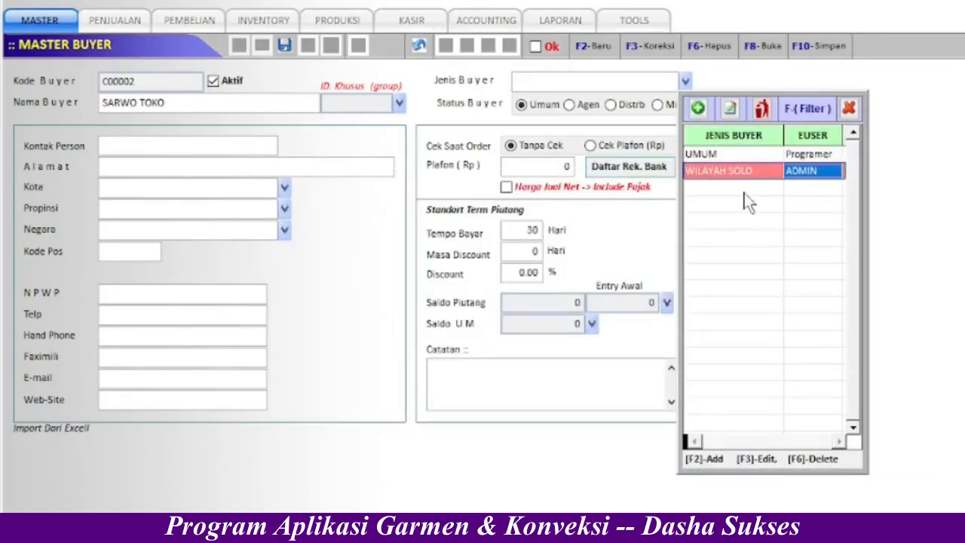
click(737, 152)
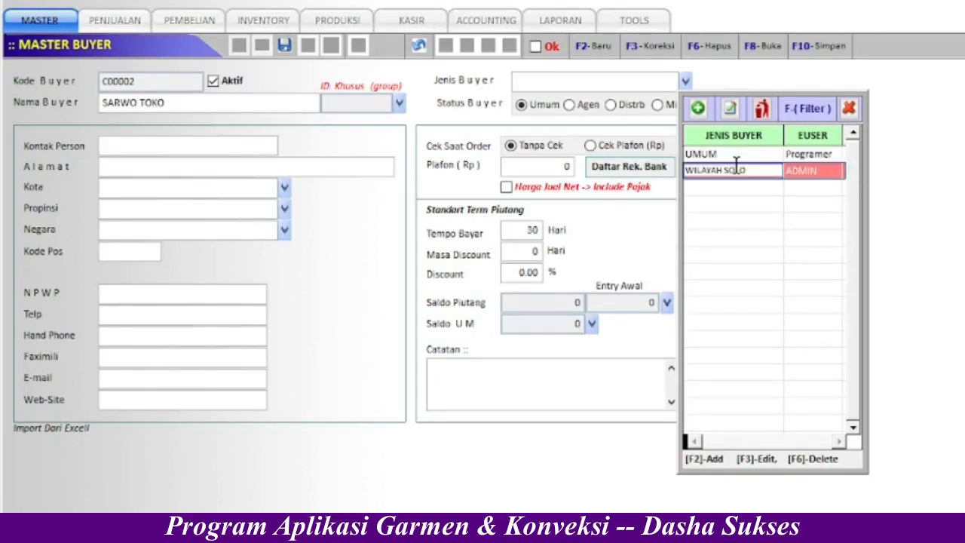
click(736, 154)
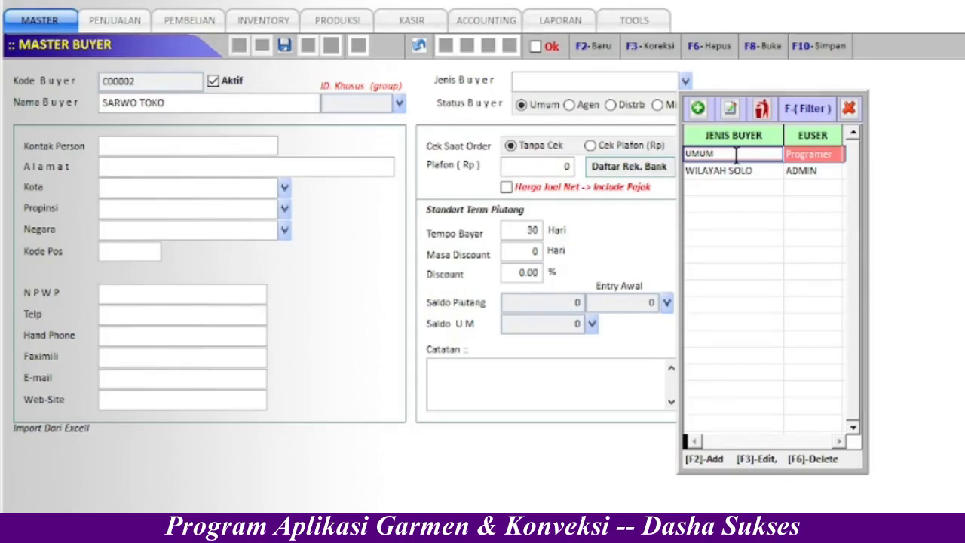
key(Return)
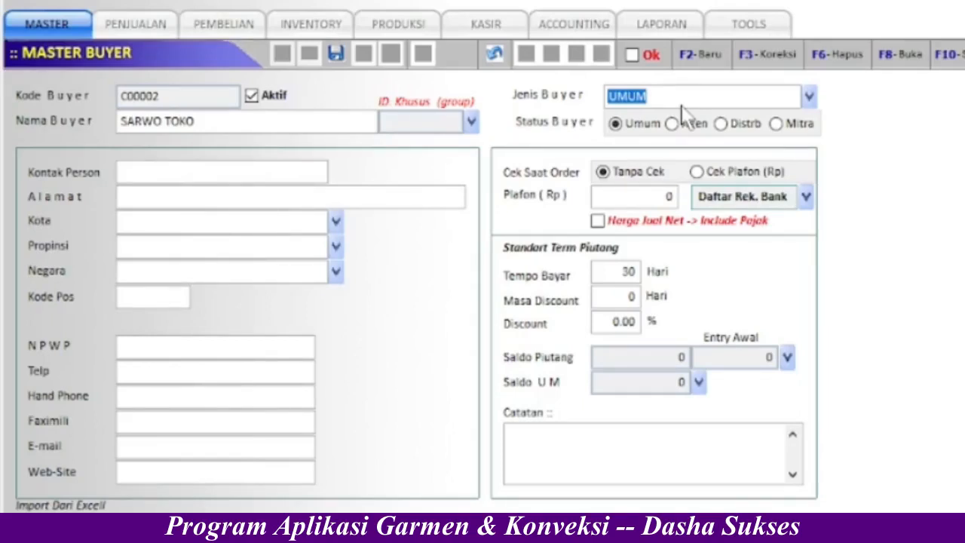
- Enter the contact person's name and the address SOLO JAWATENGAH
click(567, 130)
click(274, 175)
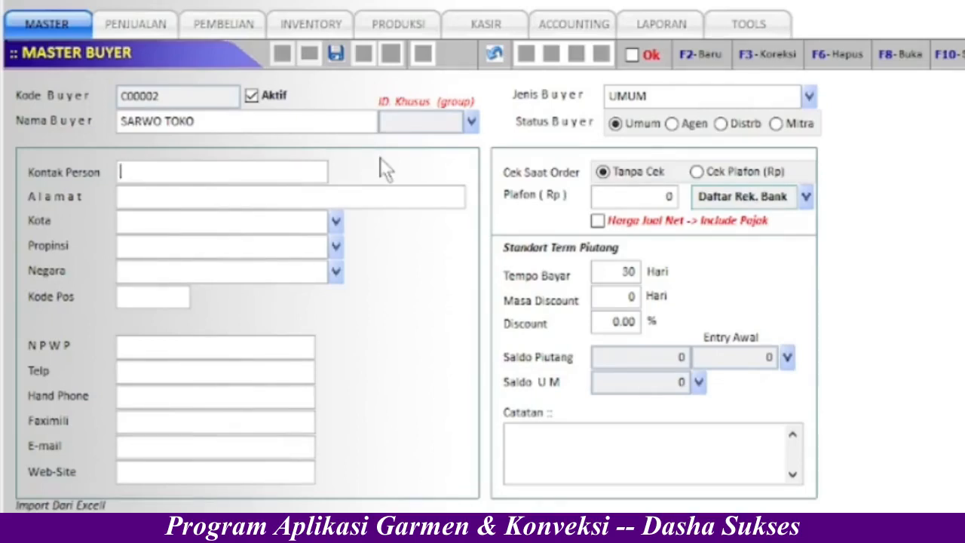
text(BPH)
text(. SAW)
key(BackSpace)
text(RWO)
click(271, 195)
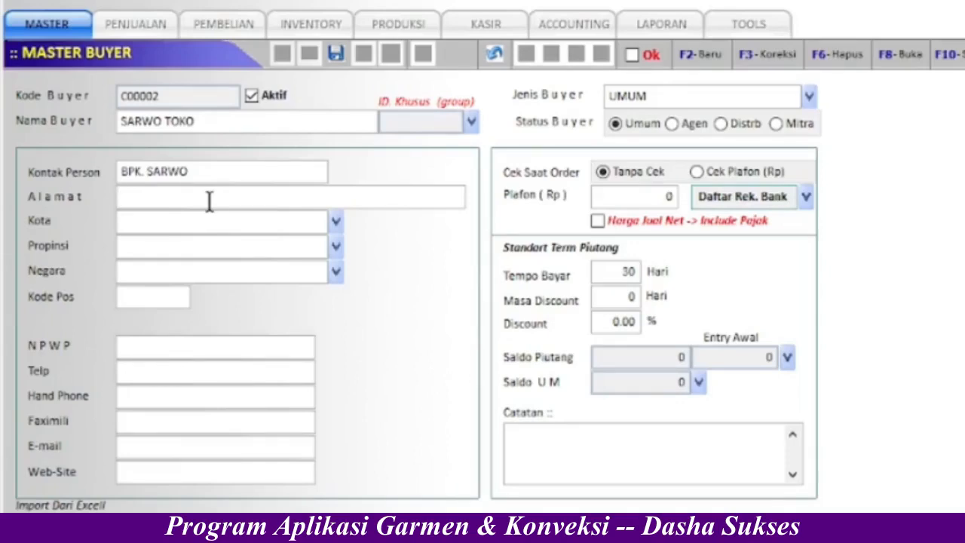
text(SOLO JAWATENGAH)
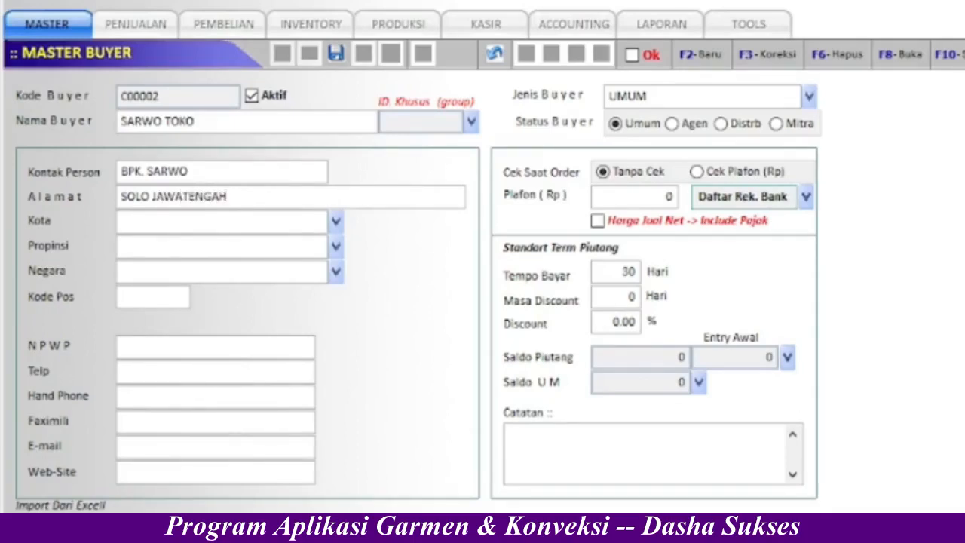
click(526, 180)
- Leave net price excluding tax and save buyer record C00002
click(599, 223)
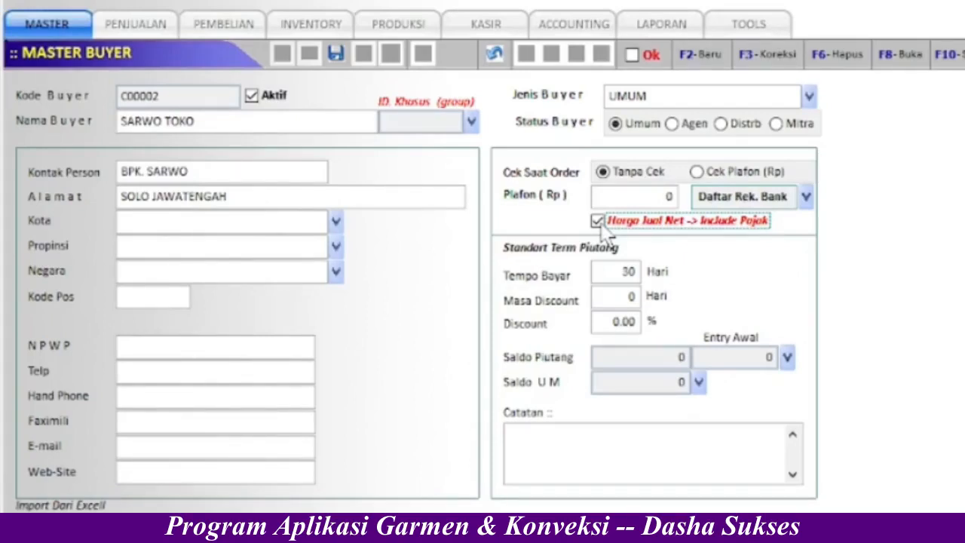
click(598, 221)
click(633, 283)
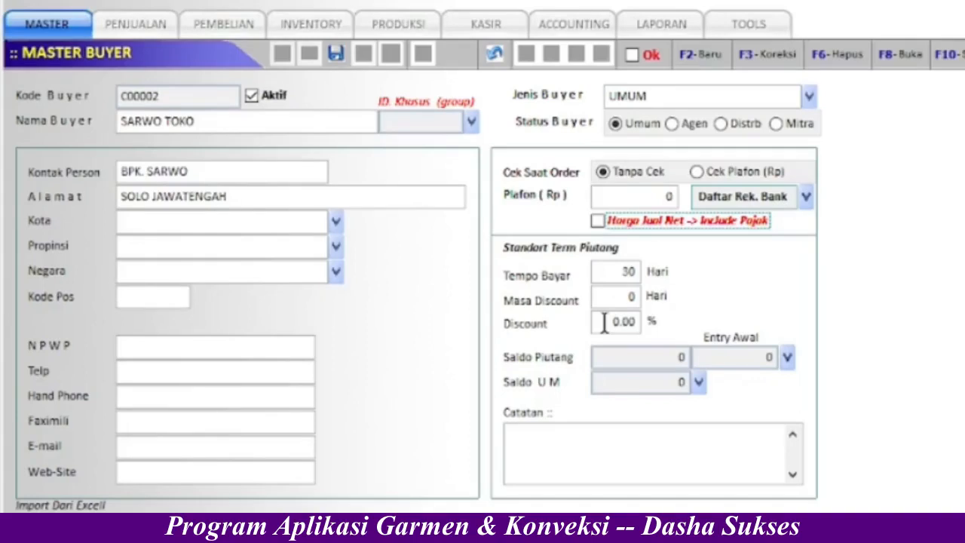
click(336, 51)
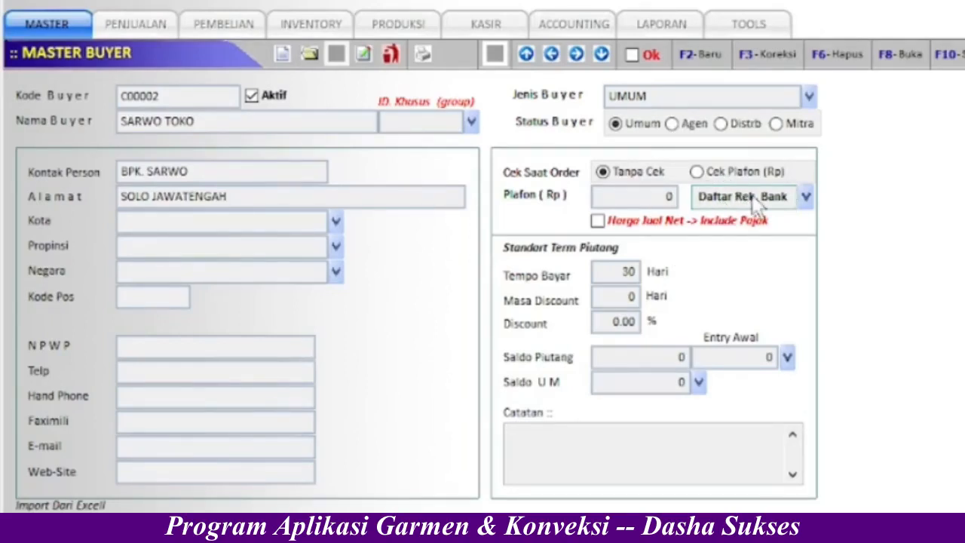
- Add a BCA bank account at branch SOLO with its account number and holder name
click(805, 197)
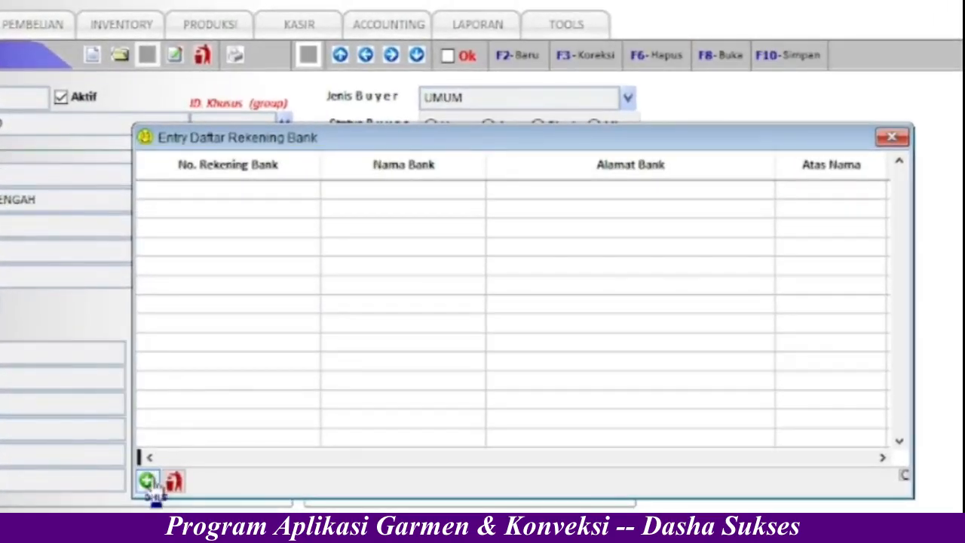
click(148, 481)
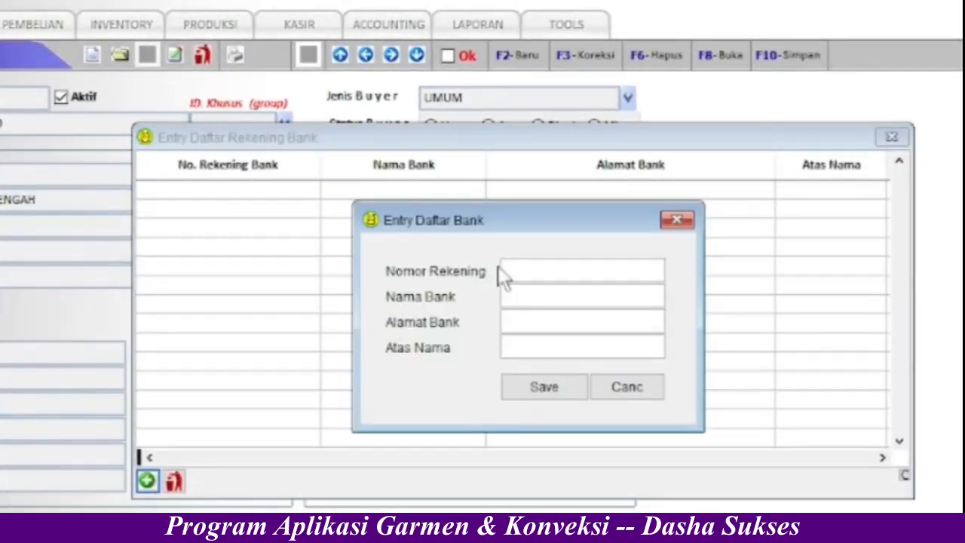
key(Tab)
key(Tab)
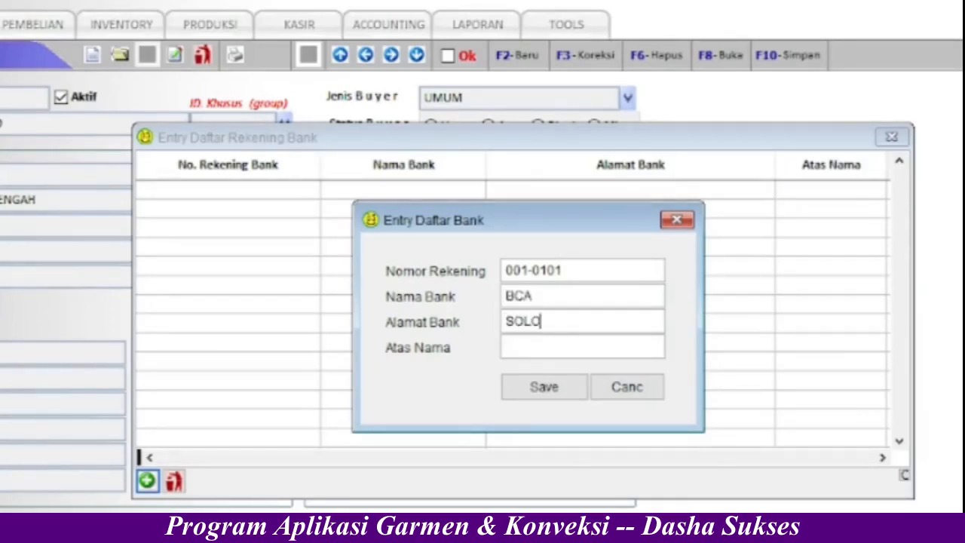
key(Tab)
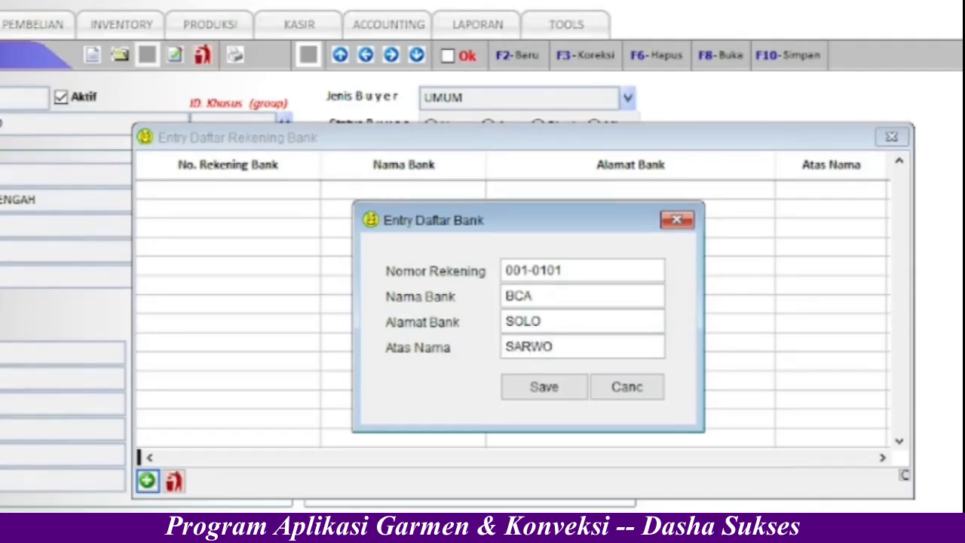
click(545, 388)
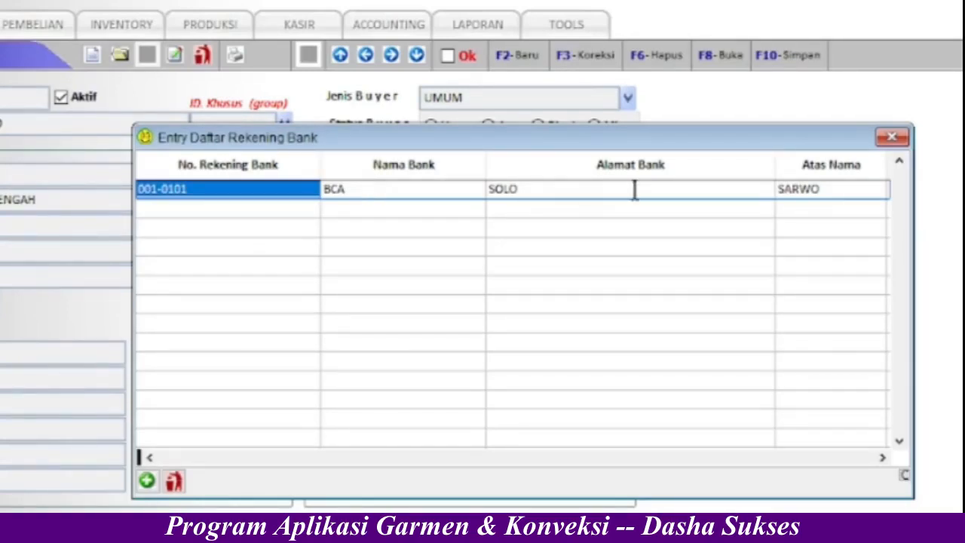
click(893, 141)
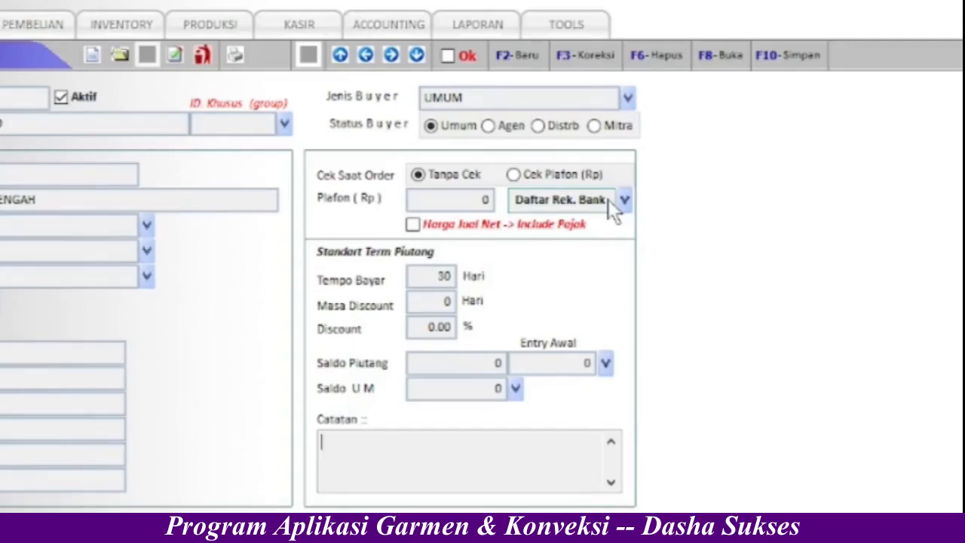
- Start opening receivable entry 001 dated 01-10-2022
click(606, 363)
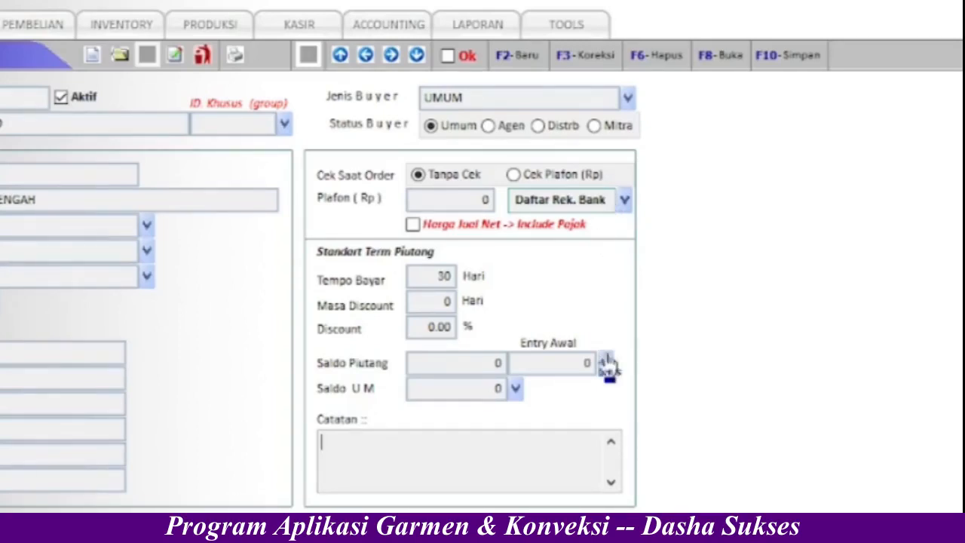
click(606, 364)
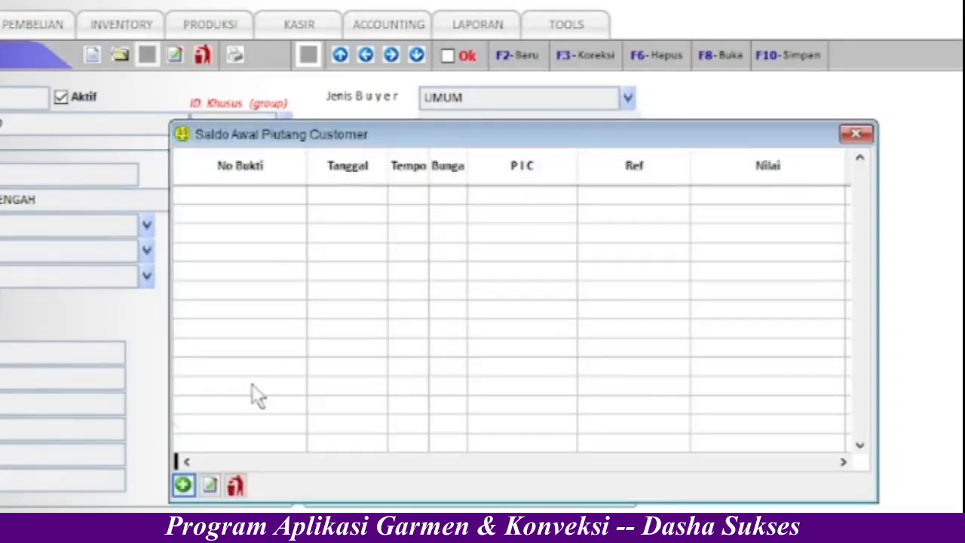
click(184, 485)
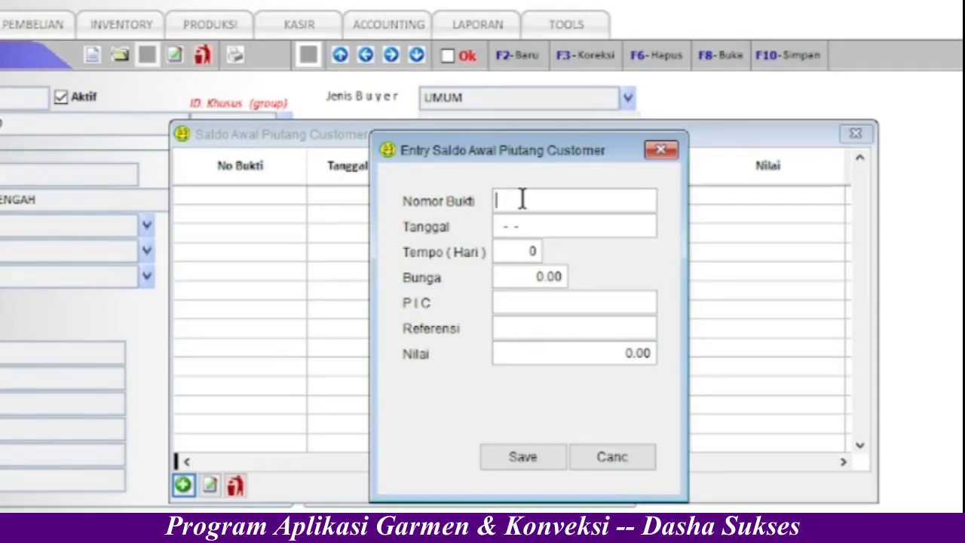
text(001)
key(Return)
text(01-10-2022)
key(Return)
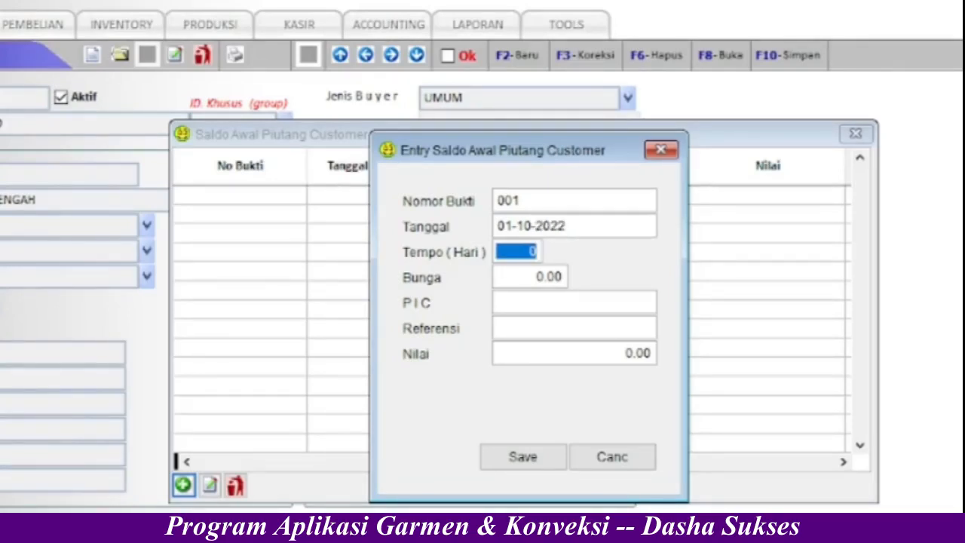
- Enter the 2,000,000 receivable amount and save the entry
key(Return)
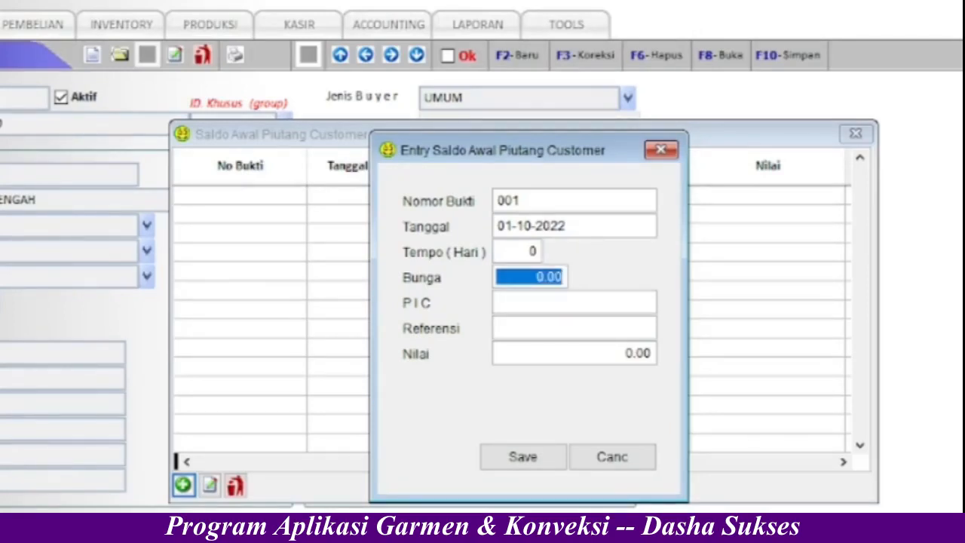
key(Return)
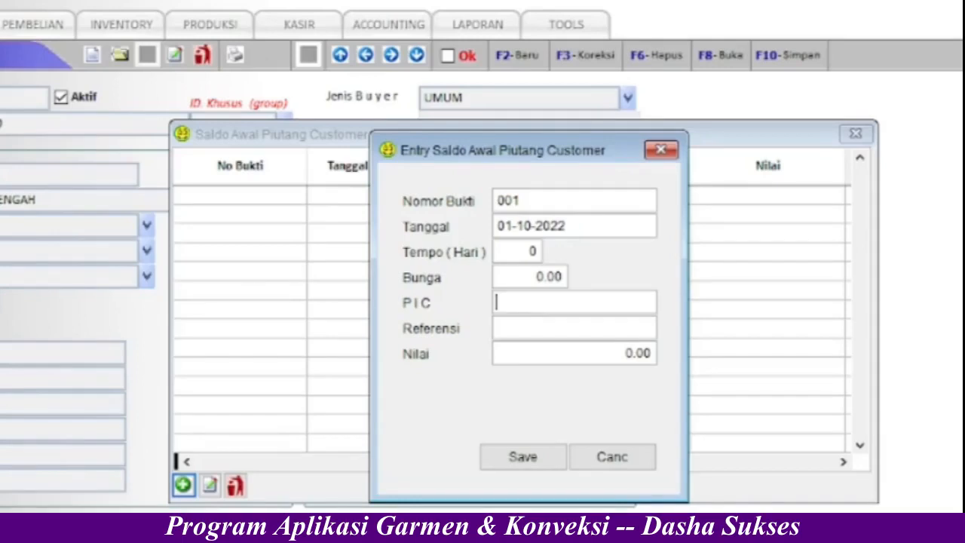
key(Return)
key(Return)
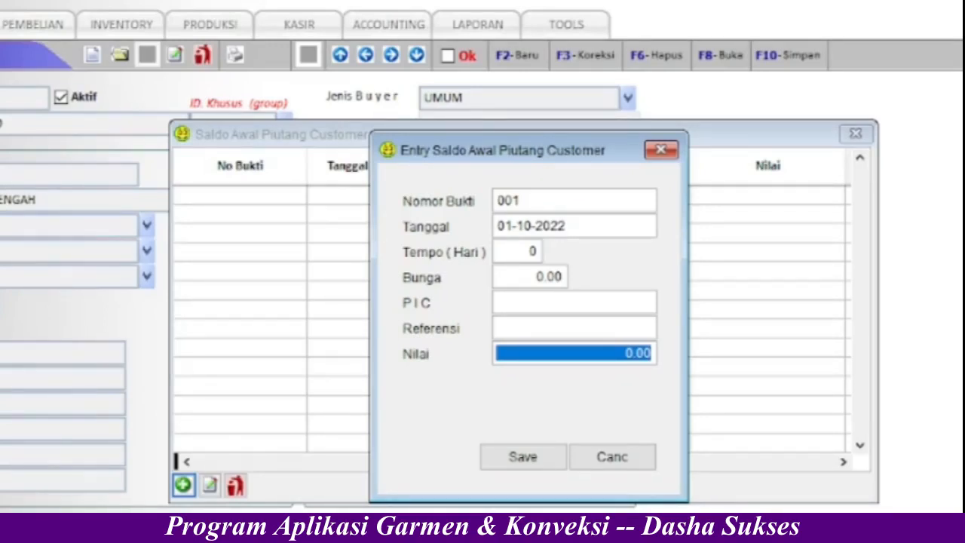
text(2000000)
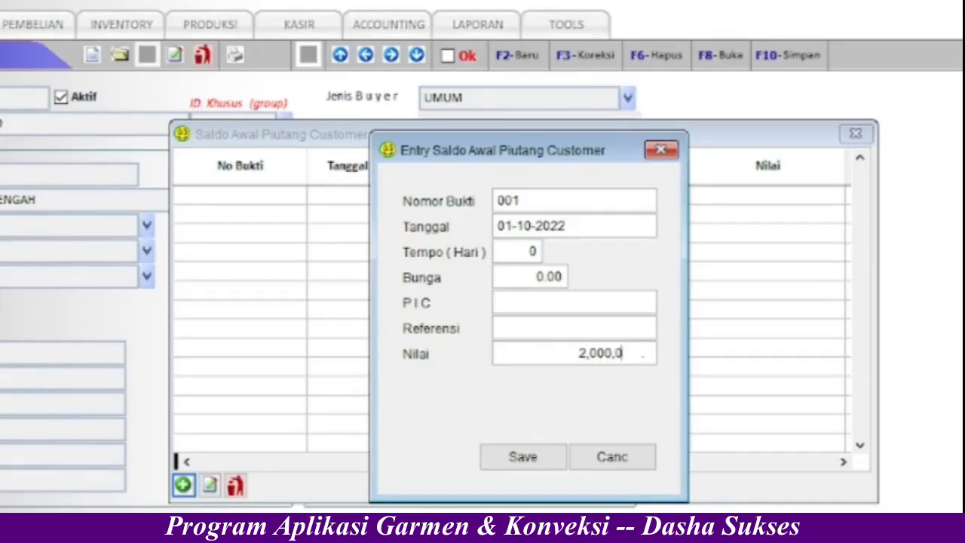
key(Tab)
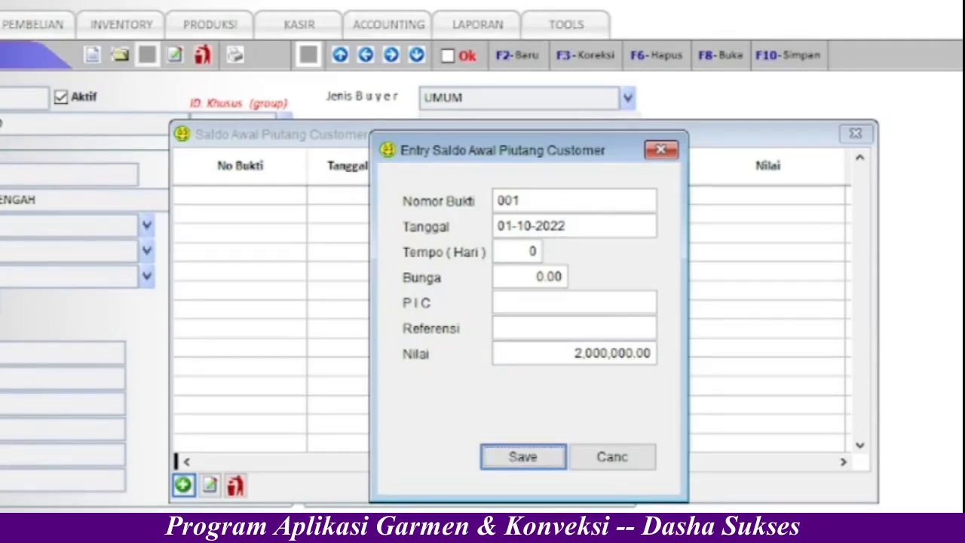
click(529, 456)
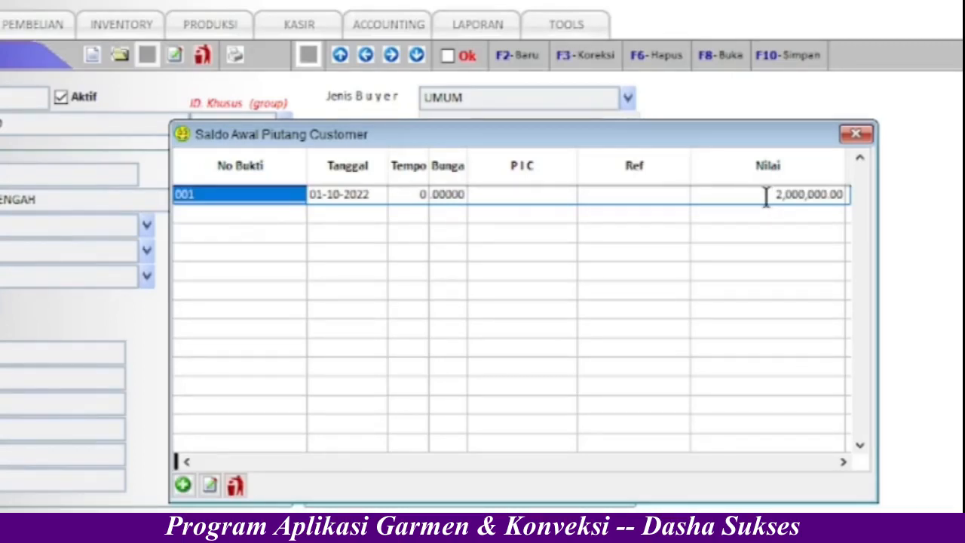
click(855, 134)
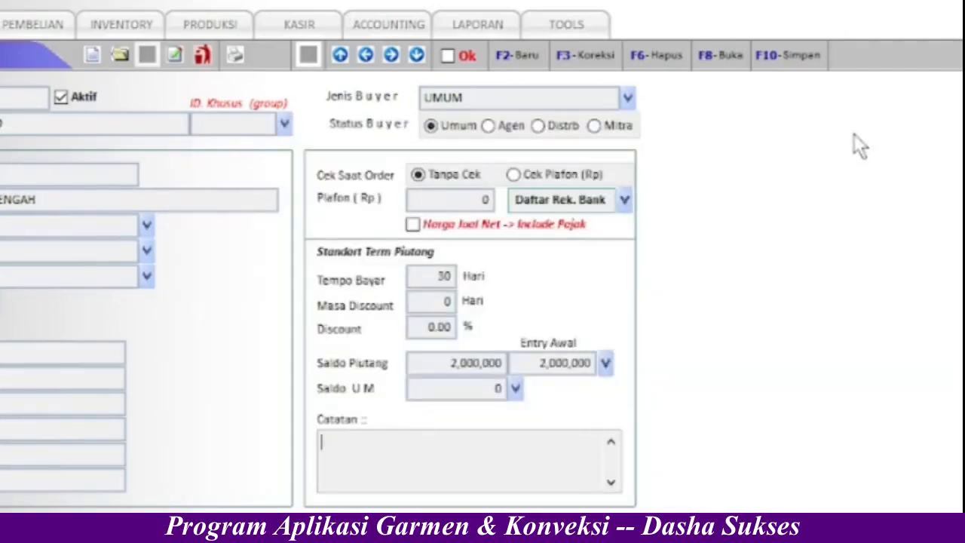
click(584, 373)
click(516, 390)
click(514, 390)
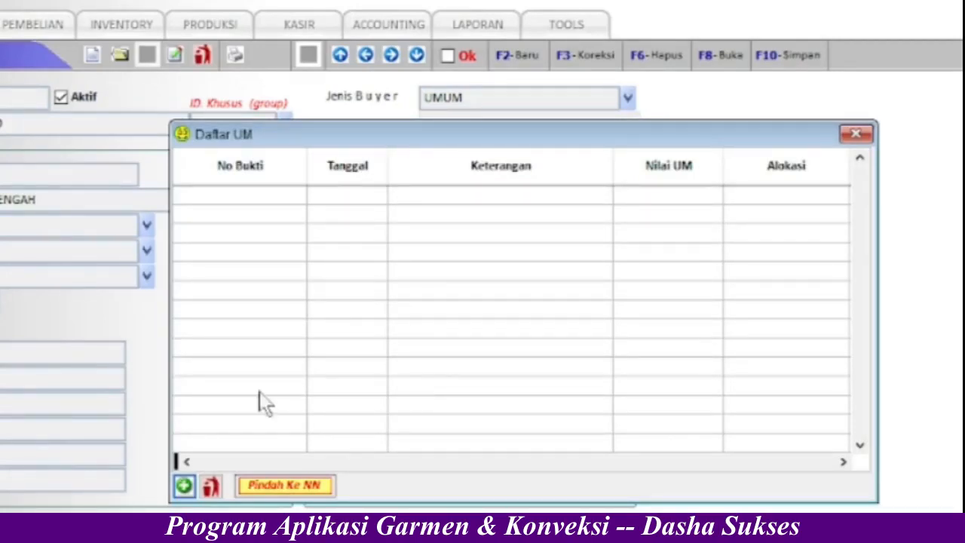
click(184, 487)
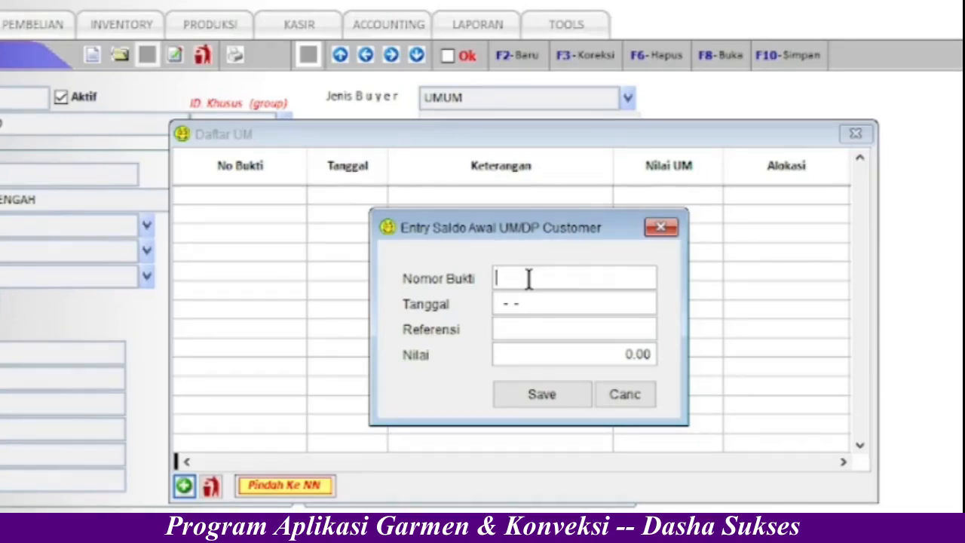
click(638, 392)
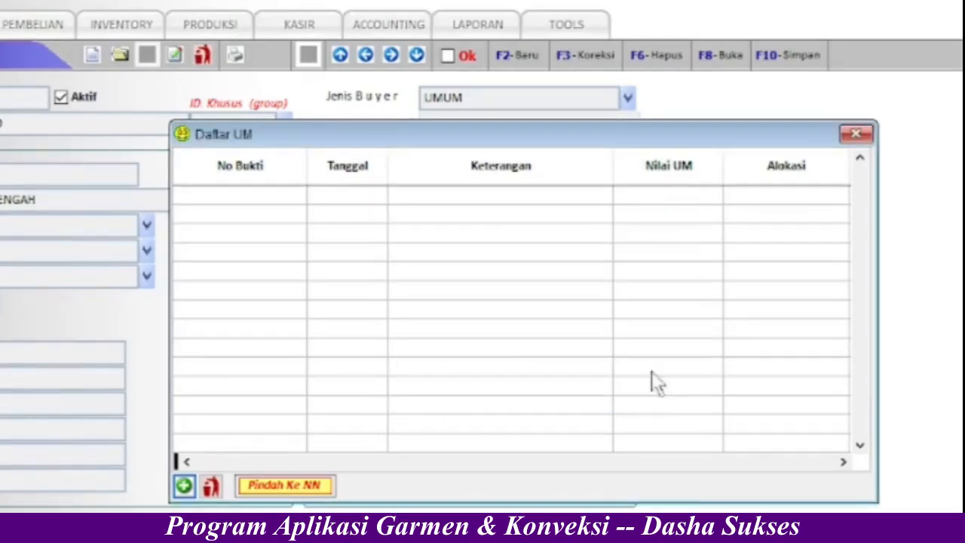
click(857, 135)
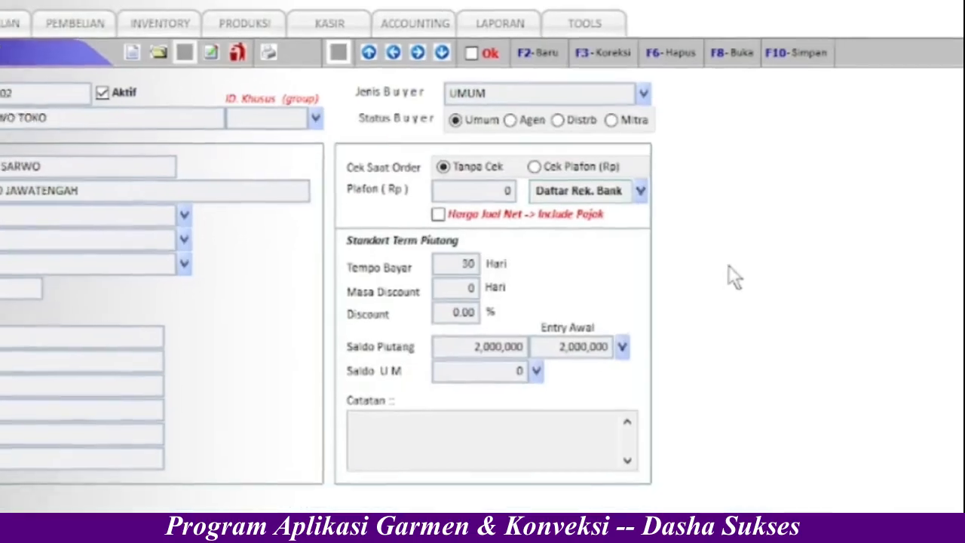